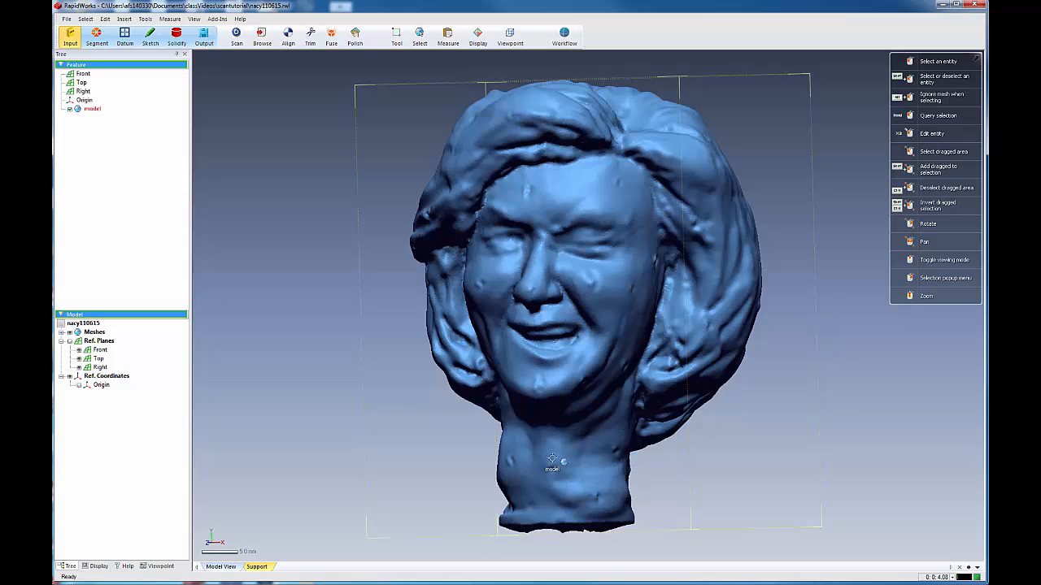
Start the Sandpaper brush with the Smooth method, reduce the brush size, and smooth the blemish high on the forehead near the hairline
{"action": "left_click", "coordinate": [356, 36]}
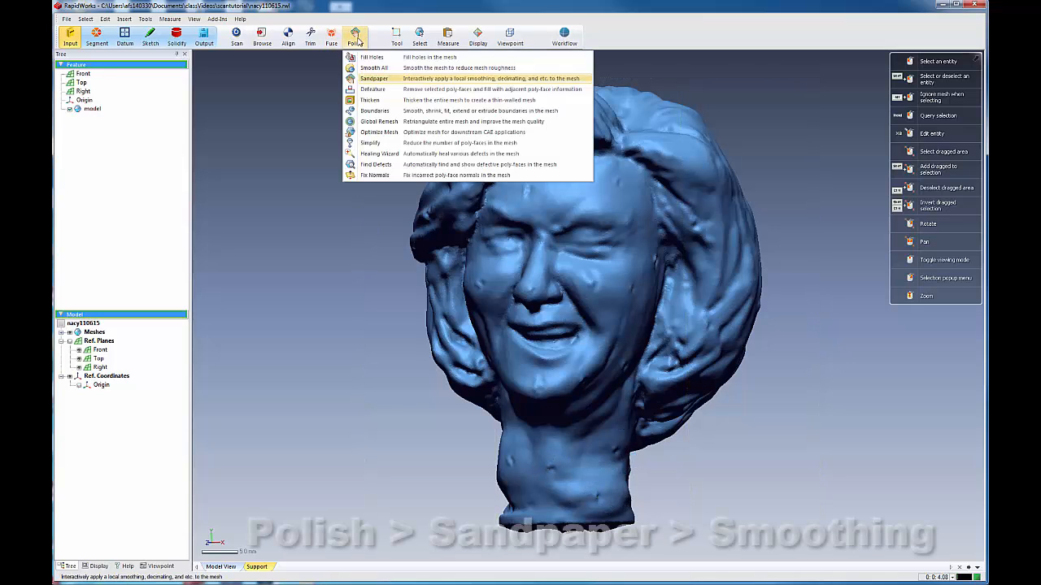
{"action": "left_click", "coordinate": [368, 79]}
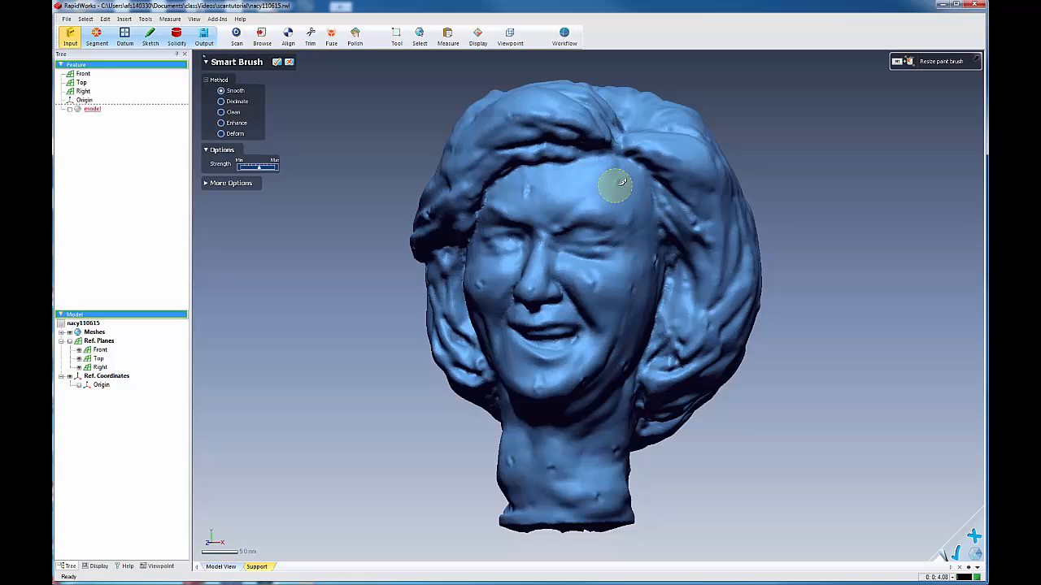
{"action": "mouse_move", "coordinate": [620, 192]}
{"action": "left_mouse_down", "text": "alt"}
{"action": "mouse_move", "coordinate": [714, 137]}
{"action": "mouse_move", "coordinate": [629, 189]}
{"action": "left_mouse_up", "text": "alt"}
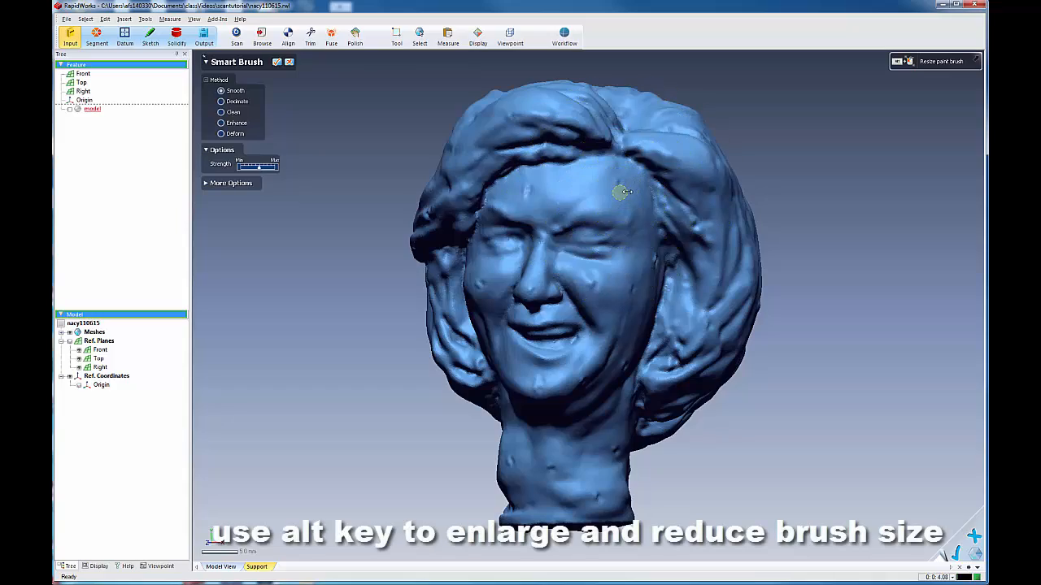
{"action": "scroll", "coordinate": [620, 192], "scroll_direction": "up", "scroll_amount": 3}
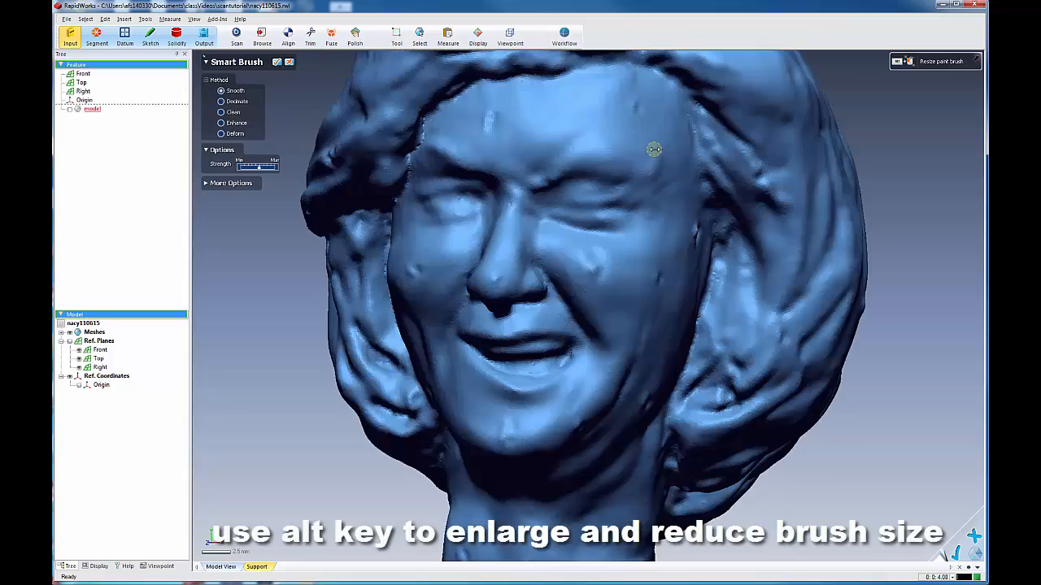
{"action": "right_click_drag", "start_coordinate": [654, 149], "coordinate": [616, 239]}
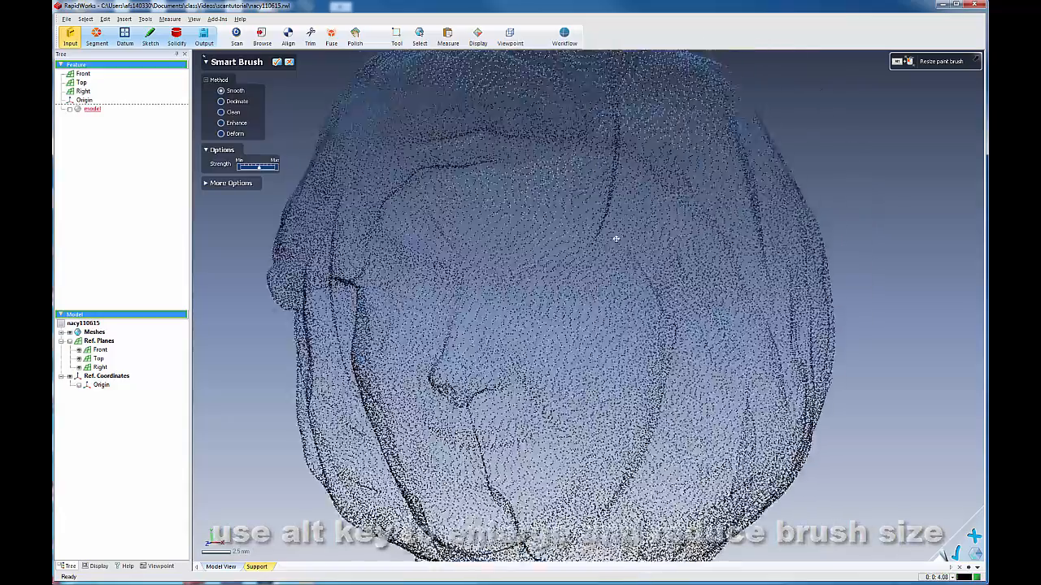
{"action": "scroll", "coordinate": [616, 239], "scroll_direction": "up", "scroll_amount": 5}
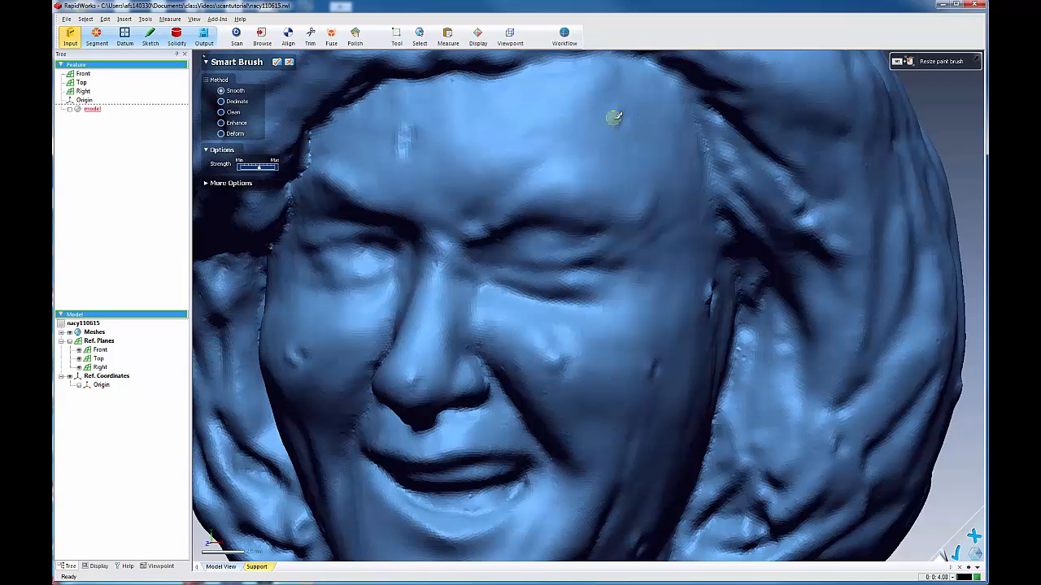
{"action": "left_click_drag", "start_coordinate": [616, 112], "coordinate": [619, 121]}
Raise the brush strength slightly above the middle and smooth the remaining blemishes on both sides of the forehead
{"action": "left_click_drag", "start_coordinate": [260, 168], "coordinate": [264, 170]}
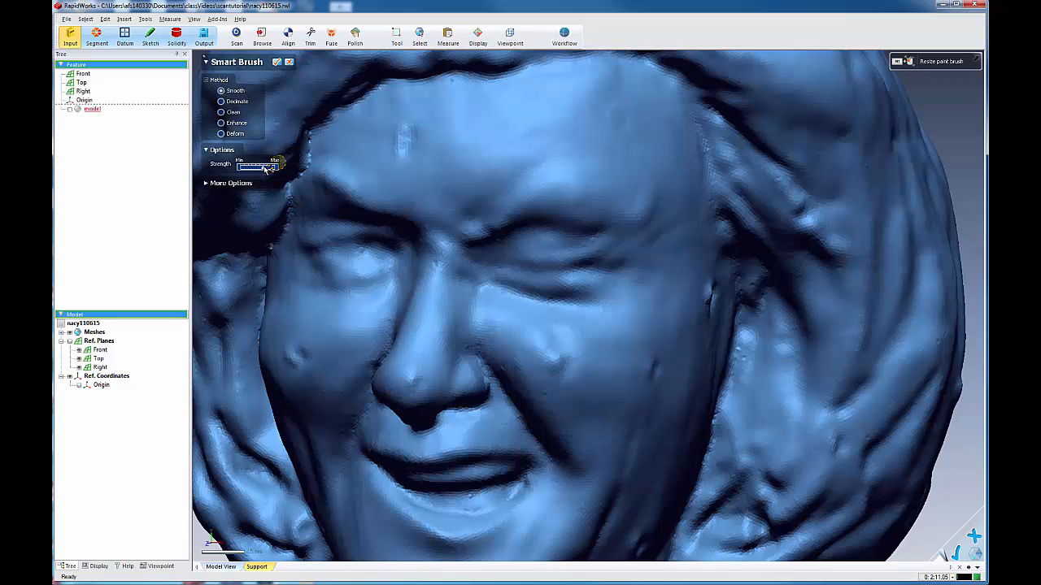
{"action": "left_click_drag", "start_coordinate": [626, 107], "coordinate": [615, 117]}
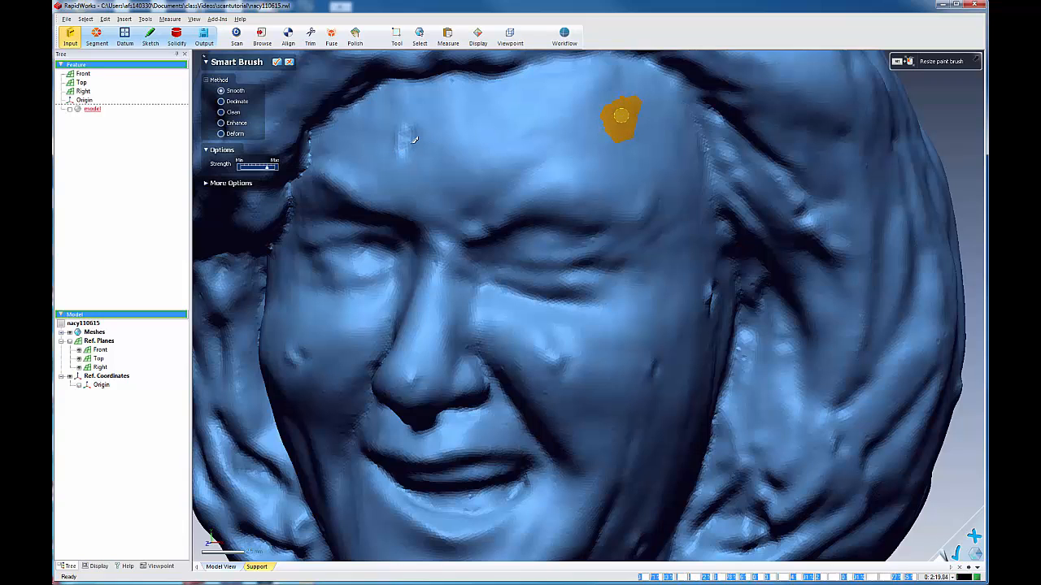
{"action": "left_click_drag", "start_coordinate": [404, 140], "coordinate": [413, 134], "text": "alt"}
Smooth the outer brow area and the blemishes on the cheek below it, resizing the brush to fit each spot
{"action": "scroll", "coordinate": [413, 133], "scroll_direction": "down", "scroll_amount": 4}
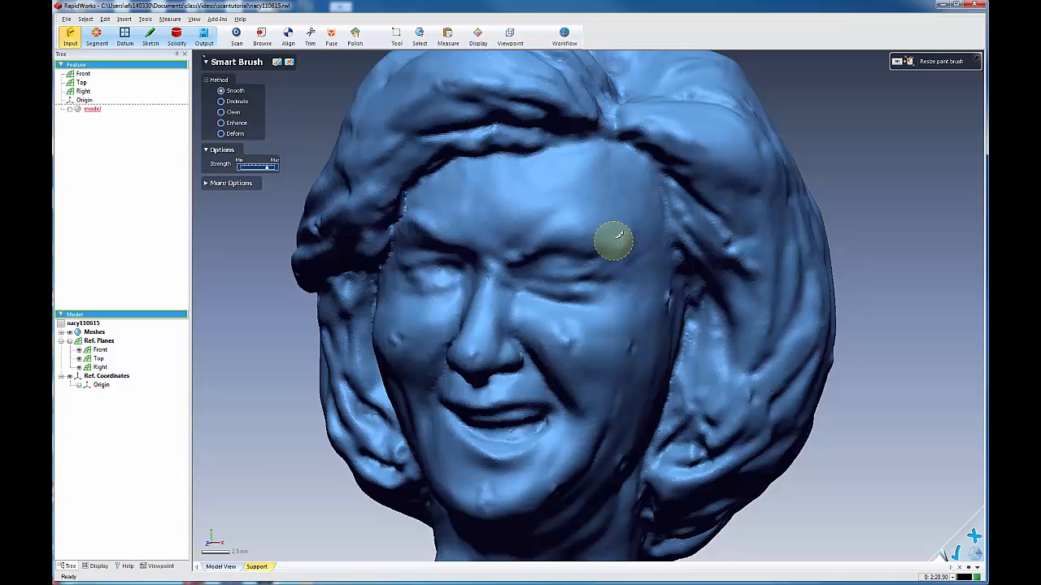
{"action": "left_click_drag", "start_coordinate": [611, 235], "coordinate": [620, 238]}
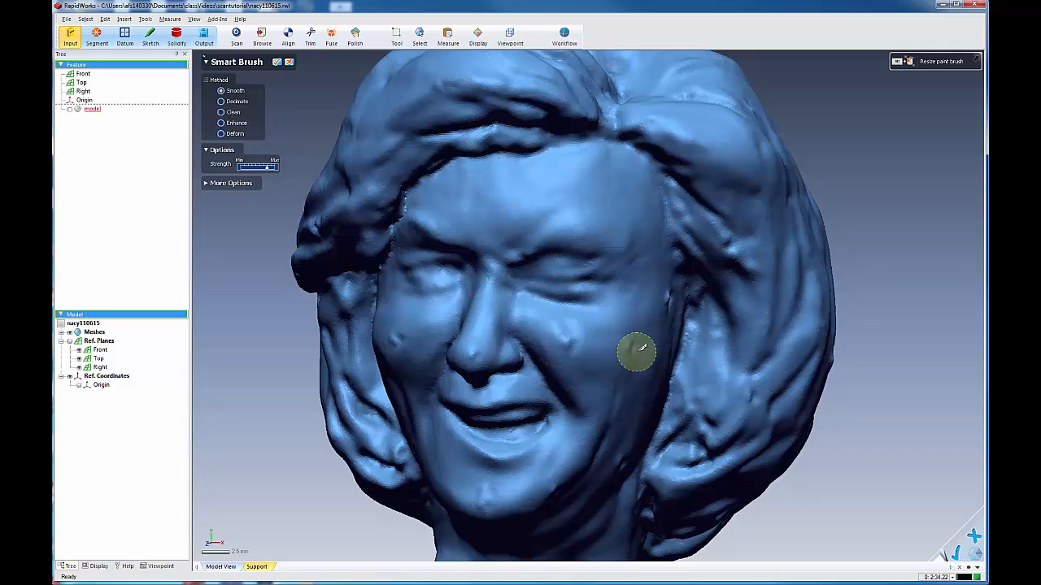
{"action": "left_click_drag", "start_coordinate": [636, 352], "coordinate": [647, 350], "text": "alt"}
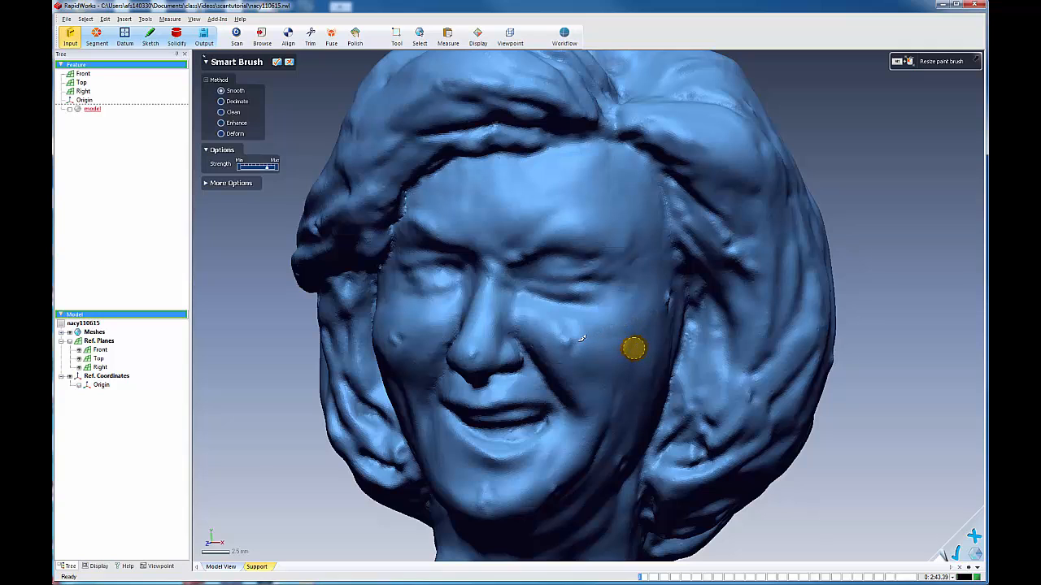
{"action": "mouse_move", "coordinate": [574, 336]}
{"action": "left_mouse_down"}
{"action": "mouse_move", "coordinate": [583, 331]}
{"action": "mouse_move", "coordinate": [572, 328]}
{"action": "left_mouse_up"}
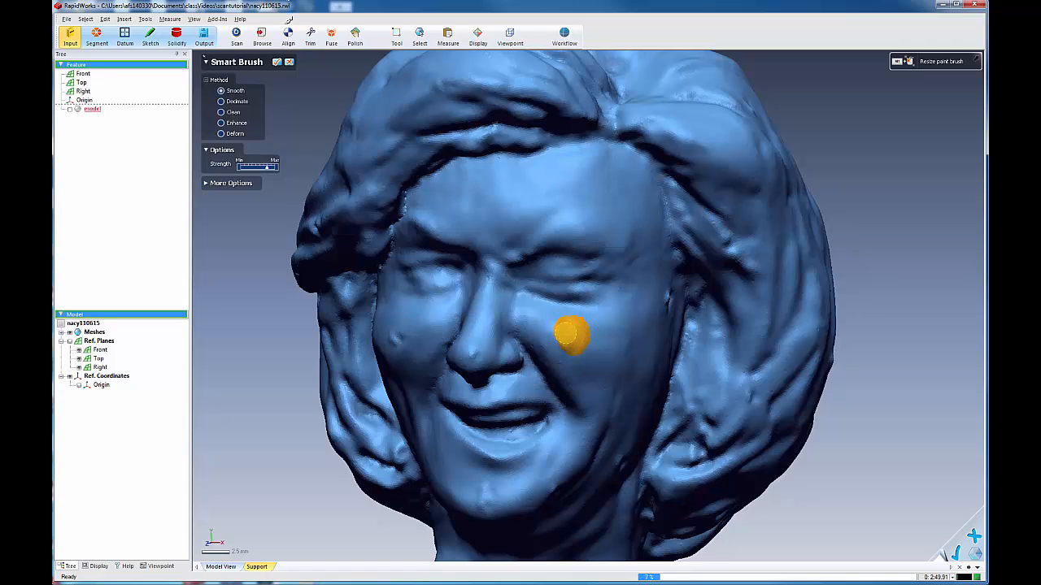
Open the context help for Smart Brush, widen it, and read the usage steps and method descriptions
{"action": "left_click", "coordinate": [240, 18]}
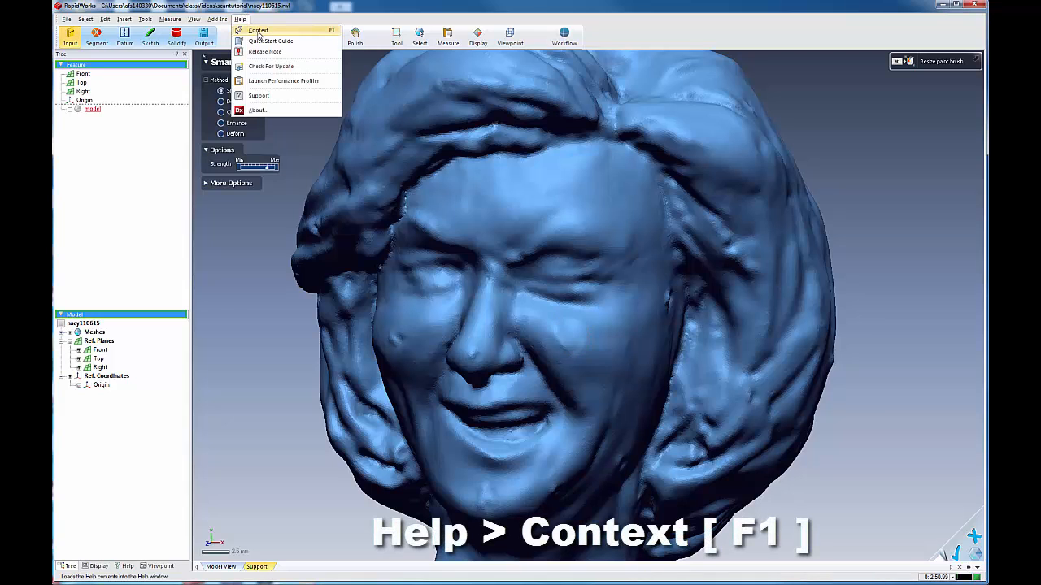
{"action": "left_click", "coordinate": [258, 31]}
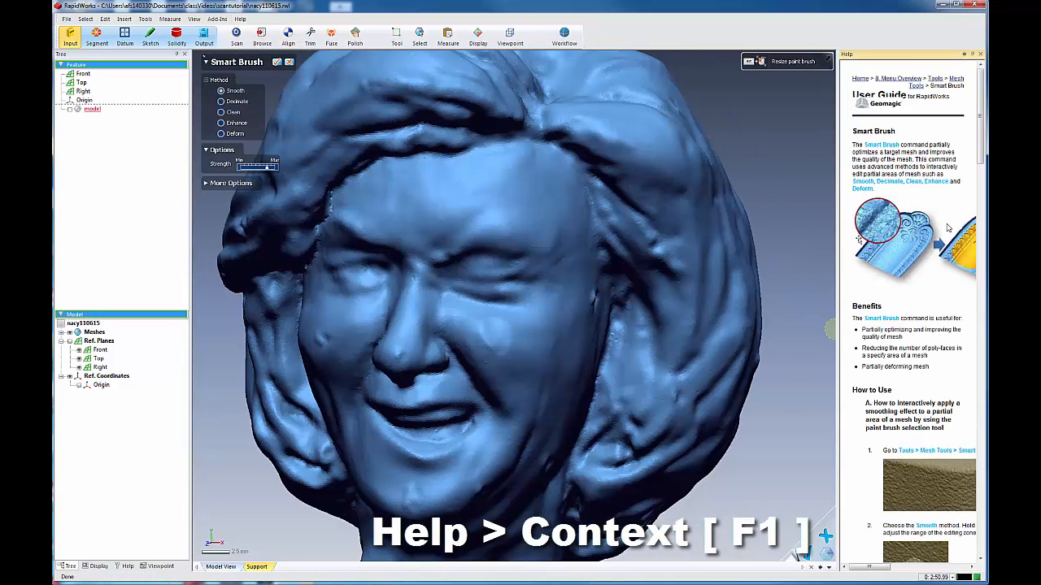
{"action": "left_click_drag", "start_coordinate": [981, 138], "coordinate": [986, 318]}
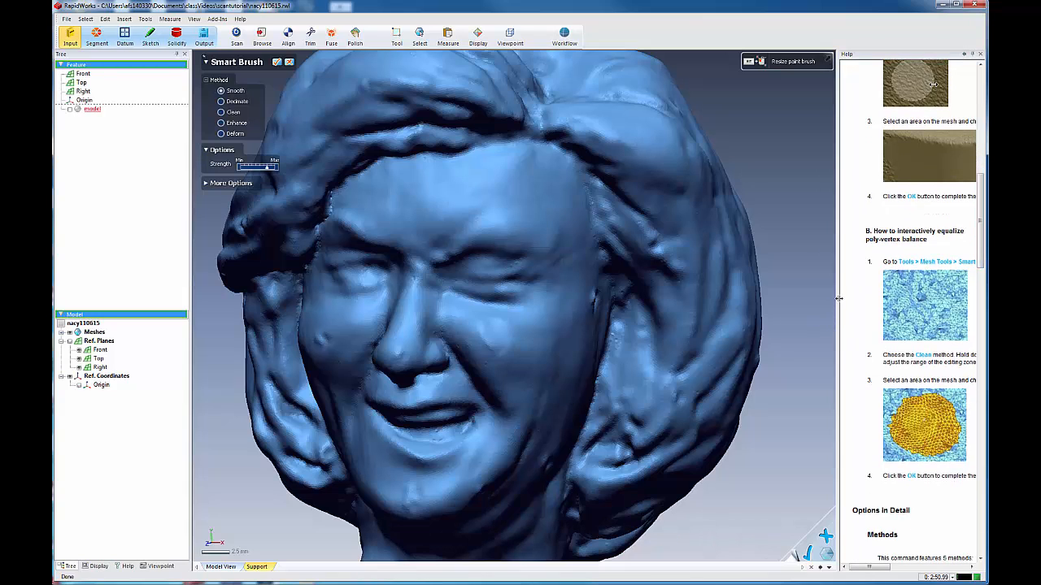
{"action": "left_click_drag", "start_coordinate": [840, 302], "coordinate": [806, 301]}
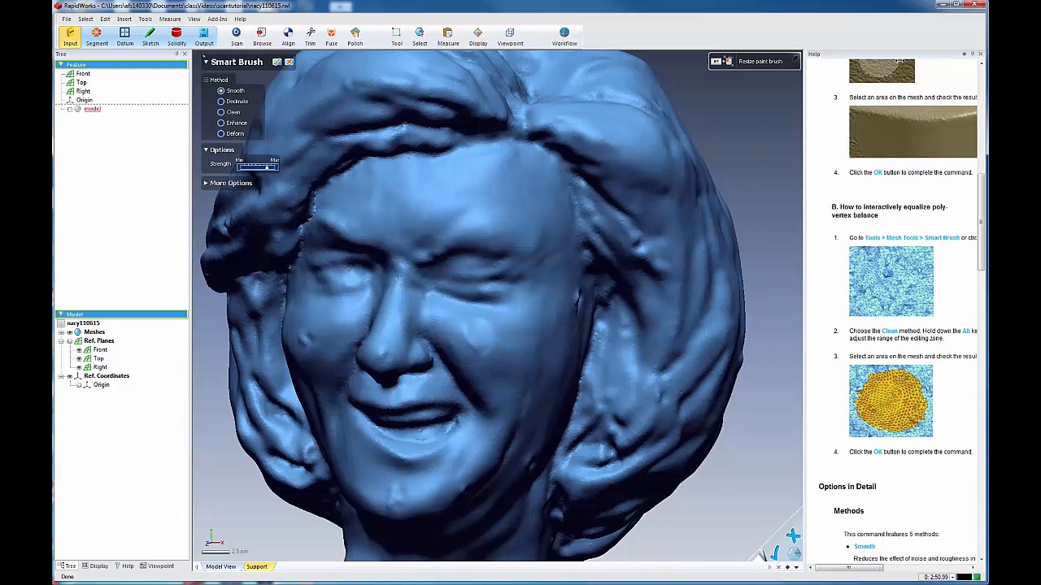
{"action": "left_click_drag", "start_coordinate": [982, 232], "coordinate": [985, 265]}
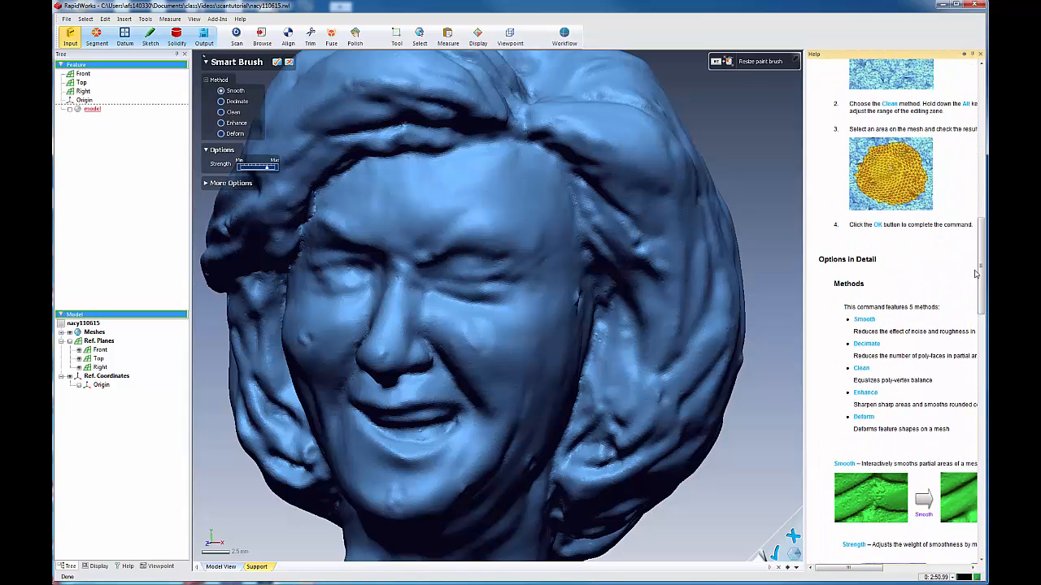
Smooth the remaining blemishes on both cheeks, the chin and the neck, plus the rough hair area beside the face
{"action": "left_click_drag", "start_coordinate": [479, 336], "coordinate": [462, 324]}
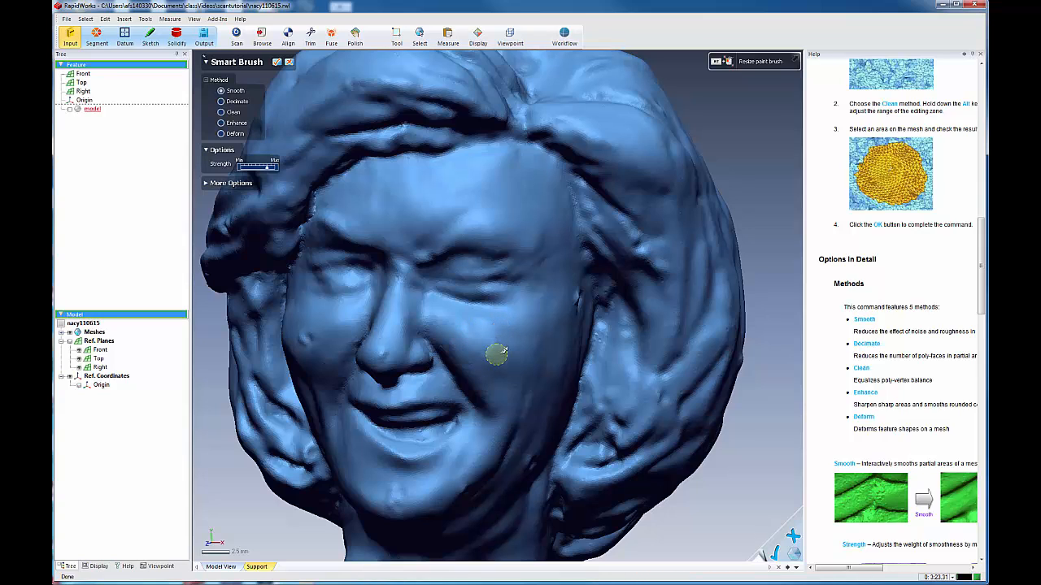
{"action": "left_click_drag", "start_coordinate": [494, 320], "coordinate": [501, 336]}
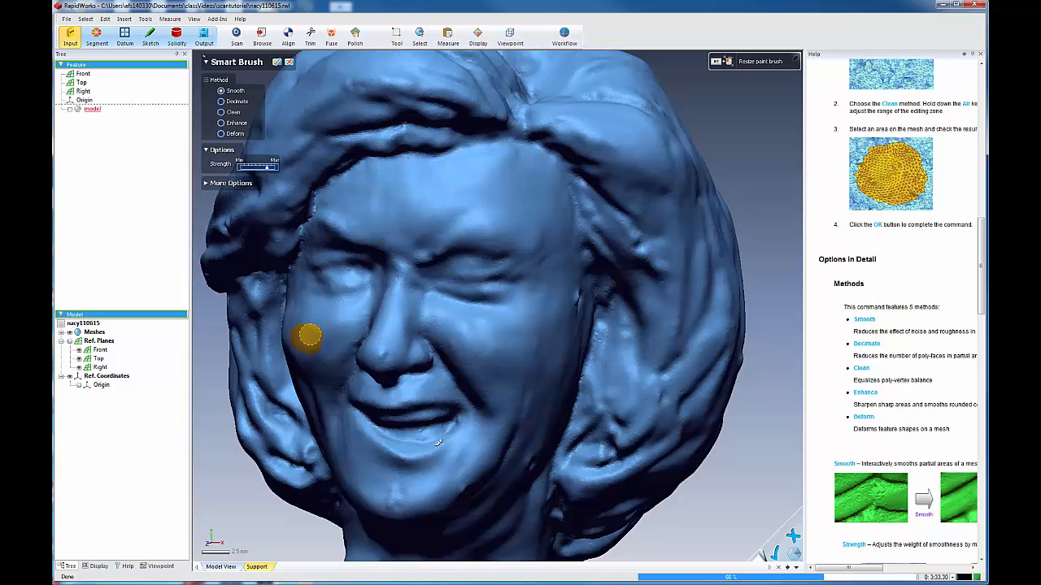
{"action": "scroll", "coordinate": [434, 450], "scroll_direction": "down", "scroll_amount": 3}
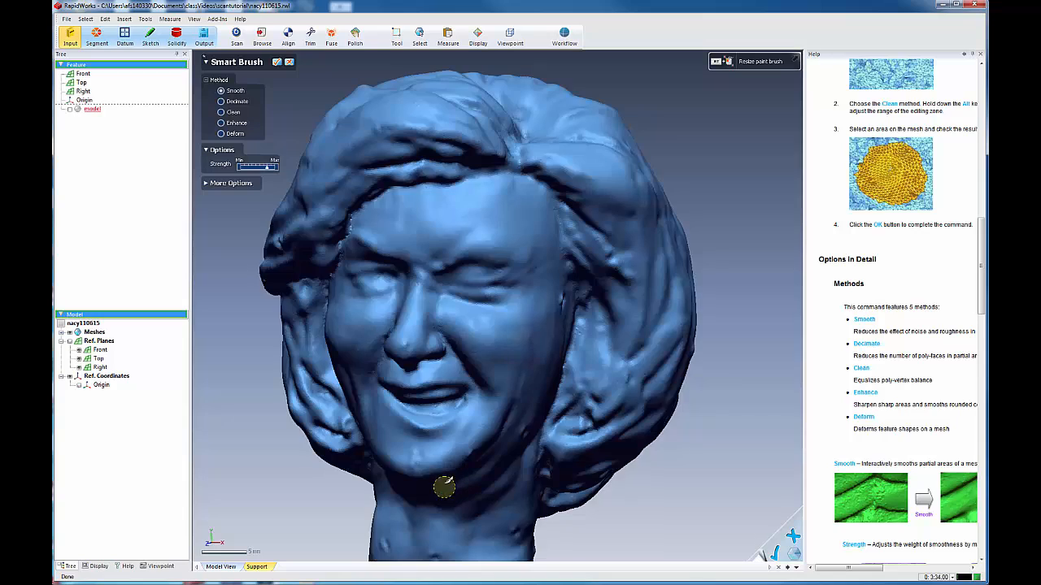
{"action": "left_click_drag", "start_coordinate": [419, 464], "coordinate": [412, 460]}
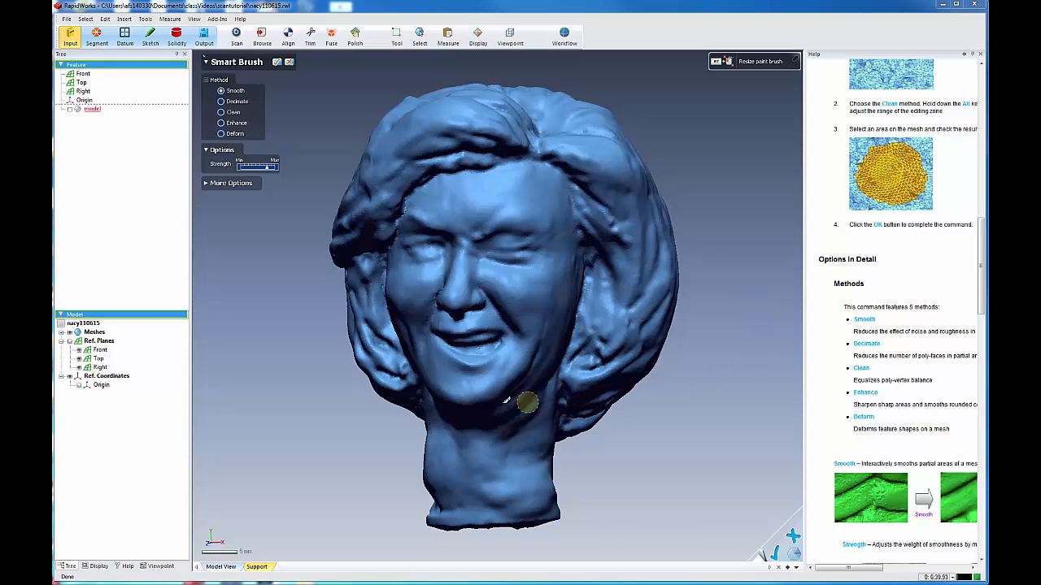
{"action": "left_click_drag", "start_coordinate": [476, 381], "coordinate": [487, 380]}
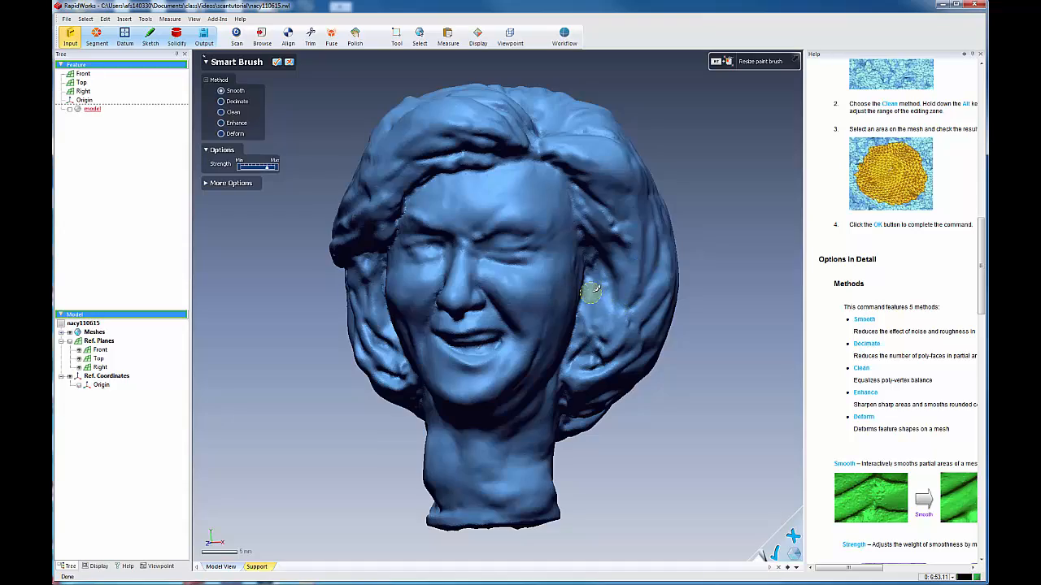
{"action": "right_click_drag", "start_coordinate": [639, 274], "coordinate": [577, 313]}
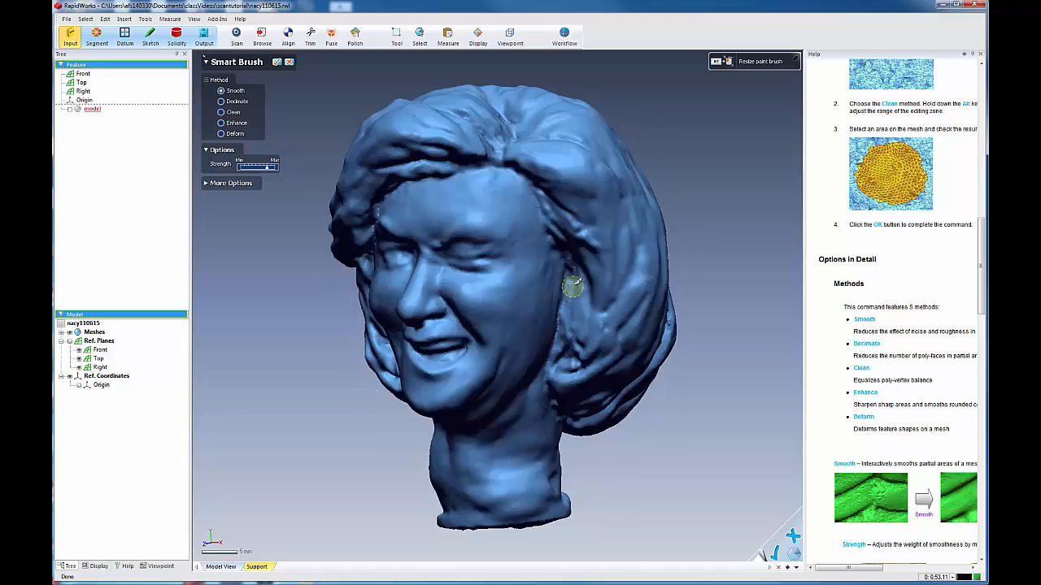
{"action": "mouse_move", "coordinate": [573, 285]}
{"action": "left_mouse_down"}
{"action": "mouse_move", "coordinate": [572, 275]}
{"action": "mouse_move", "coordinate": [541, 372]}
{"action": "left_mouse_up"}
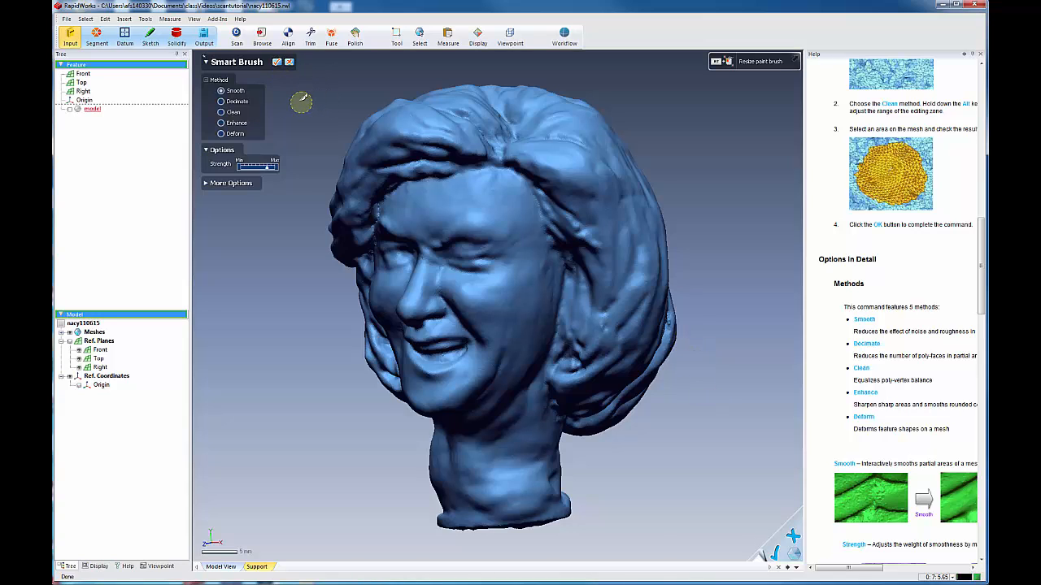
Accept the Smart Brush smoothing, finish the mesh editing, and save the project file
{"action": "left_click", "coordinate": [277, 62]}
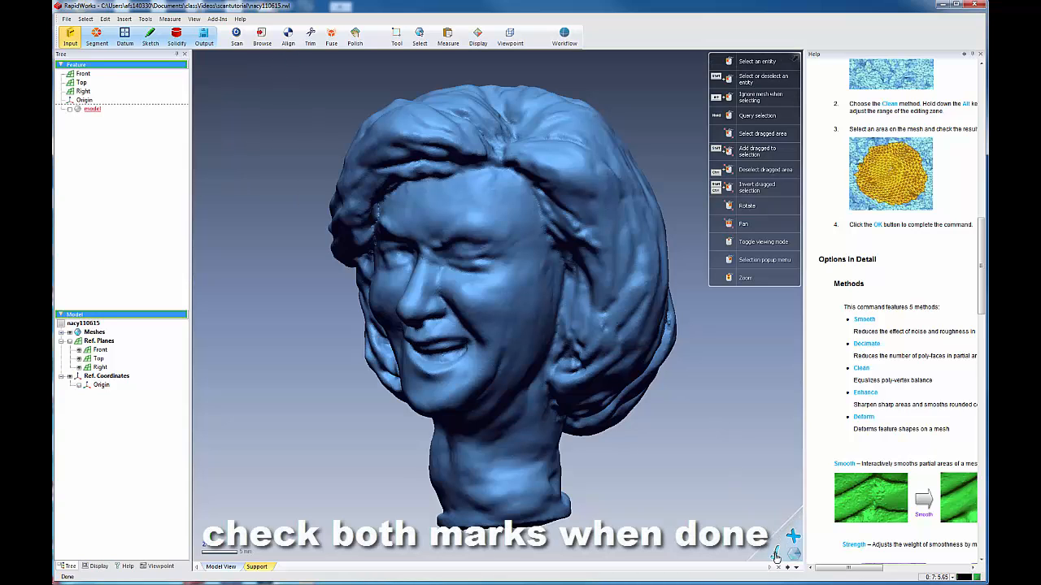
{"action": "left_click", "coordinate": [776, 556]}
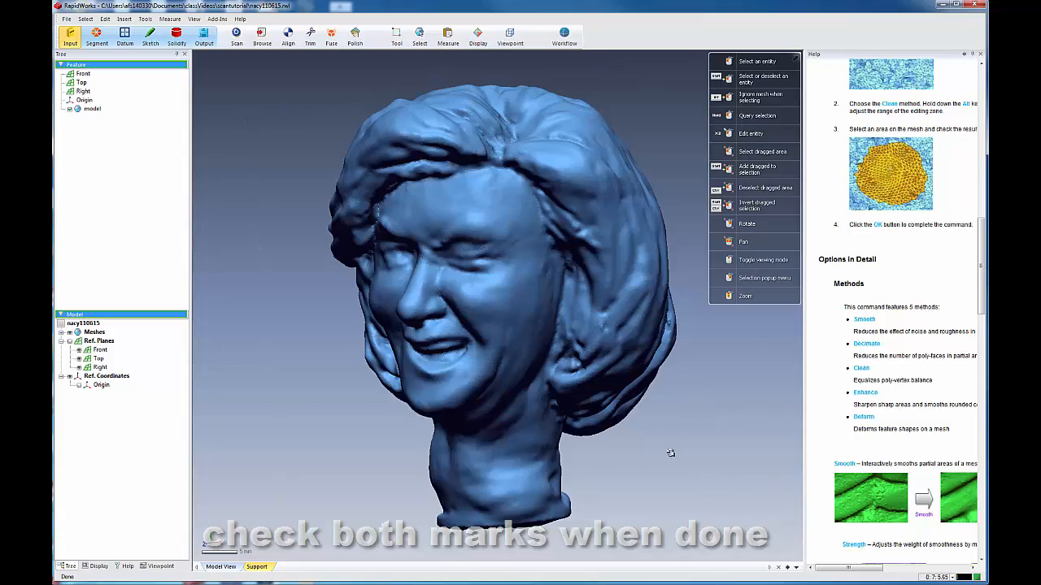
{"action": "right_click_drag", "start_coordinate": [671, 453], "coordinate": [656, 489]}
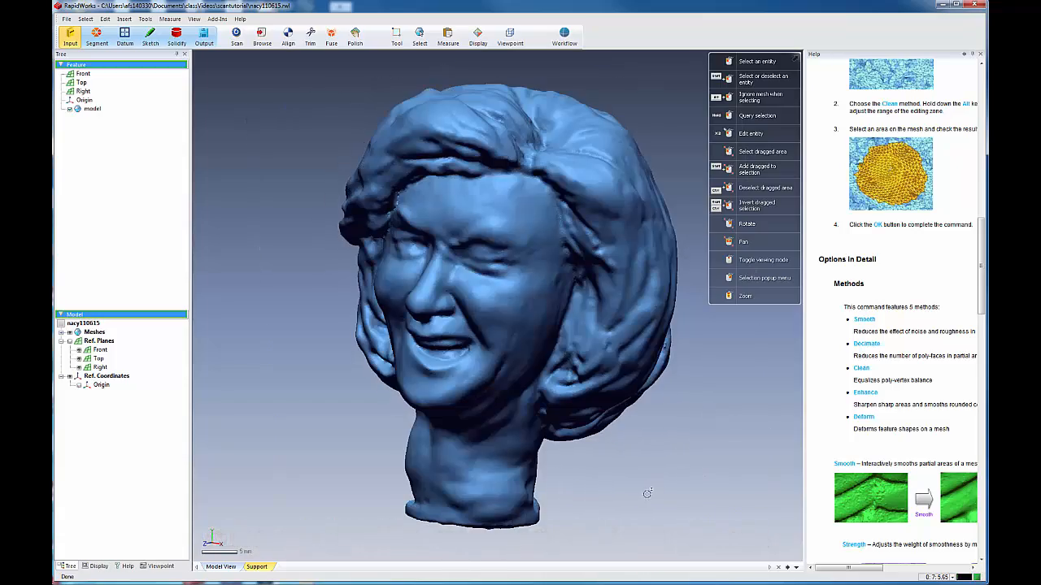
{"action": "key", "text": "ctrl+s"}
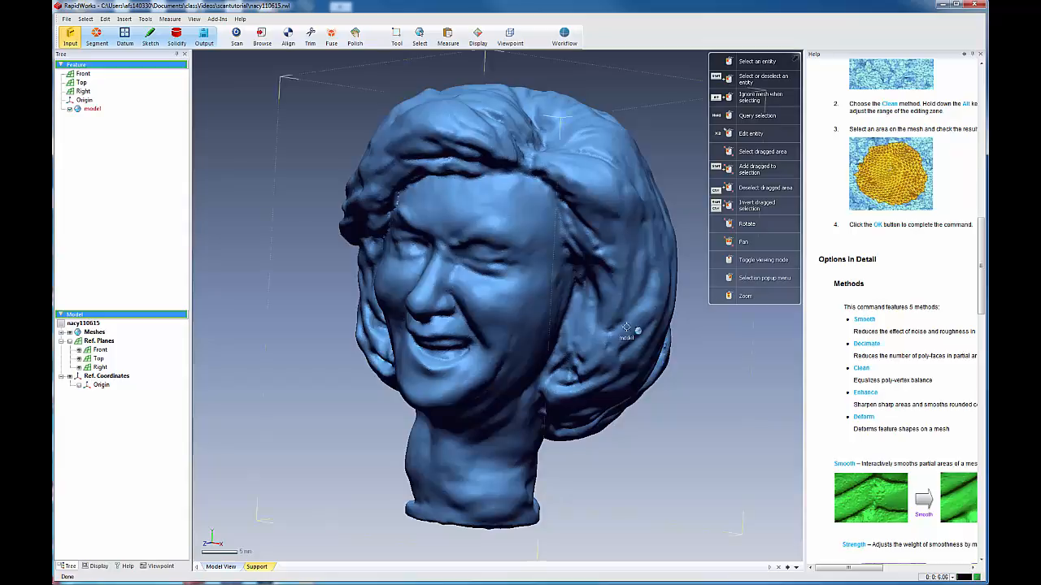
Start the Smooth All command on the head mesh and set the smoothness level slightly below the middle
{"action": "mouse_move", "coordinate": [287, 89]}
{"action": "right_mouse_down"}
{"action": "mouse_move", "coordinate": [644, 305]}
{"action": "mouse_move", "coordinate": [705, 283]}
{"action": "right_mouse_up"}
{"action": "mouse_move", "coordinate": [548, 318]}
{"action": "right_mouse_down"}
{"action": "mouse_move", "coordinate": [644, 408]}
{"action": "mouse_move", "coordinate": [648, 460]}
{"action": "mouse_move", "coordinate": [646, 434]}
{"action": "right_mouse_up"}
{"action": "mouse_move", "coordinate": [602, 350]}
{"action": "right_mouse_down"}
{"action": "mouse_move", "coordinate": [592, 236]}
{"action": "mouse_move", "coordinate": [566, 381]}
{"action": "mouse_move", "coordinate": [559, 327]}
{"action": "mouse_move", "coordinate": [455, 239]}
{"action": "mouse_move", "coordinate": [511, 90]}
{"action": "mouse_move", "coordinate": [378, 90]}
{"action": "right_mouse_up"}
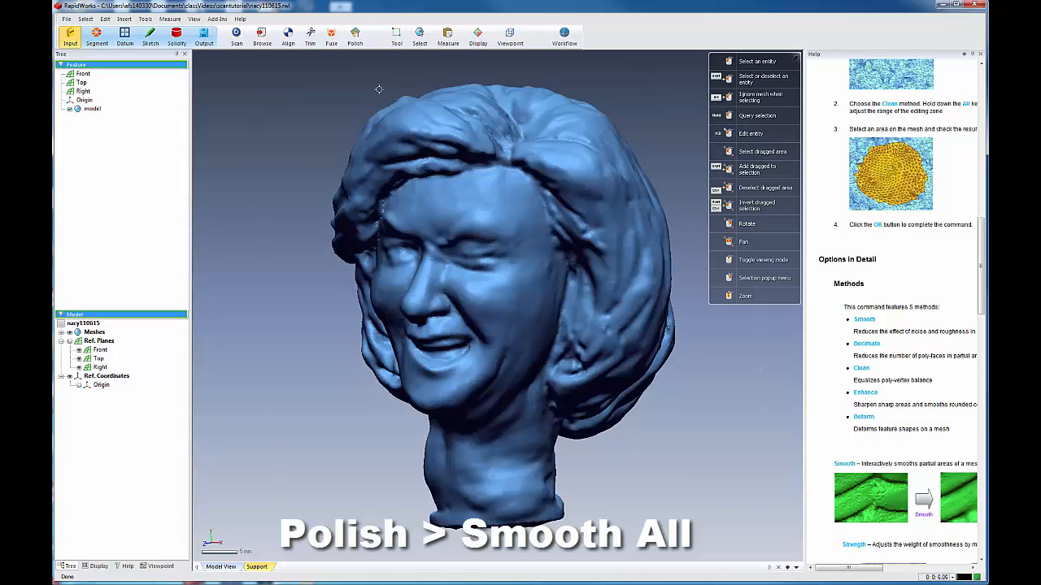
{"action": "left_click", "coordinate": [358, 36]}
{"action": "left_click", "coordinate": [374, 69]}
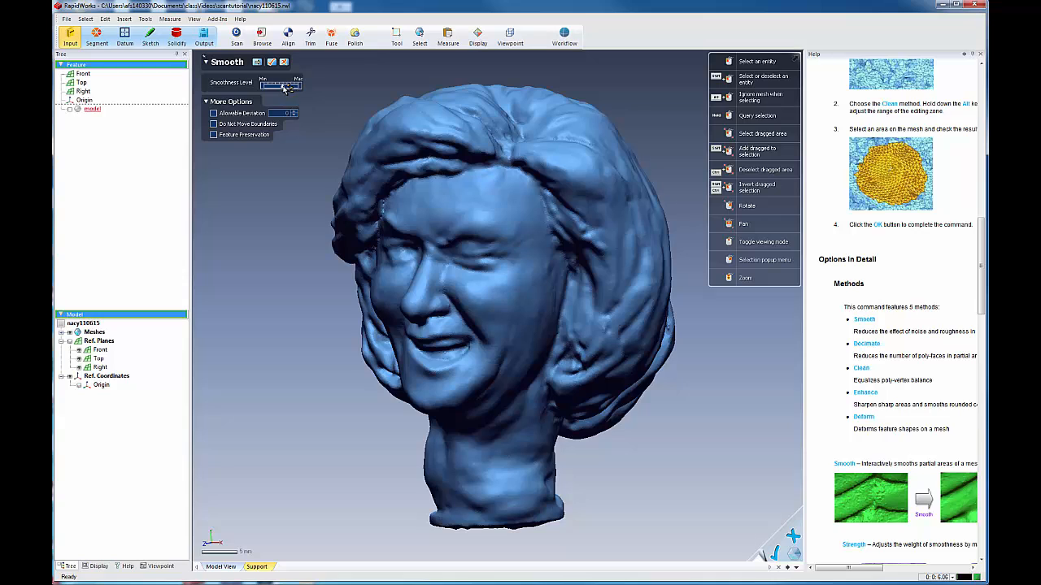
{"action": "left_click_drag", "start_coordinate": [285, 88], "coordinate": [281, 89]}
Open the context help for the Smooth command and read its benefits and how-to instructions
{"action": "left_click", "coordinate": [241, 19]}
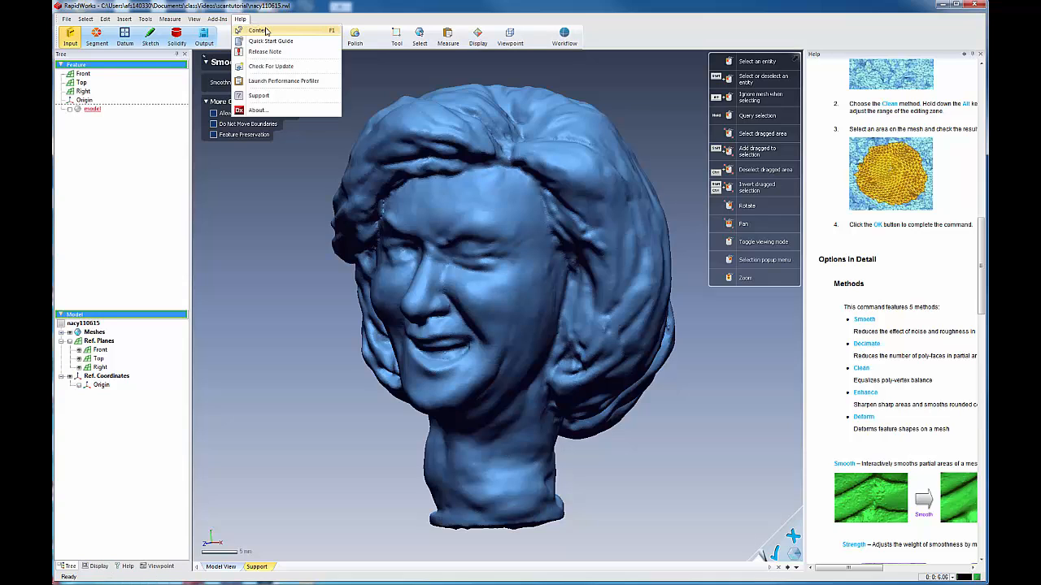
{"action": "left_click", "coordinate": [257, 30]}
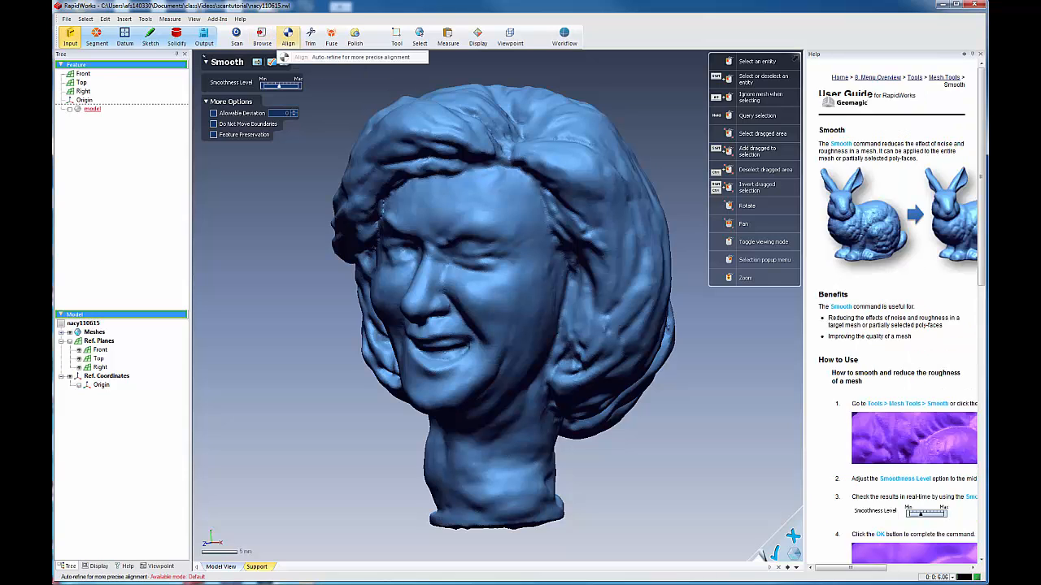
{"action": "left_click_drag", "start_coordinate": [985, 228], "coordinate": [983, 272]}
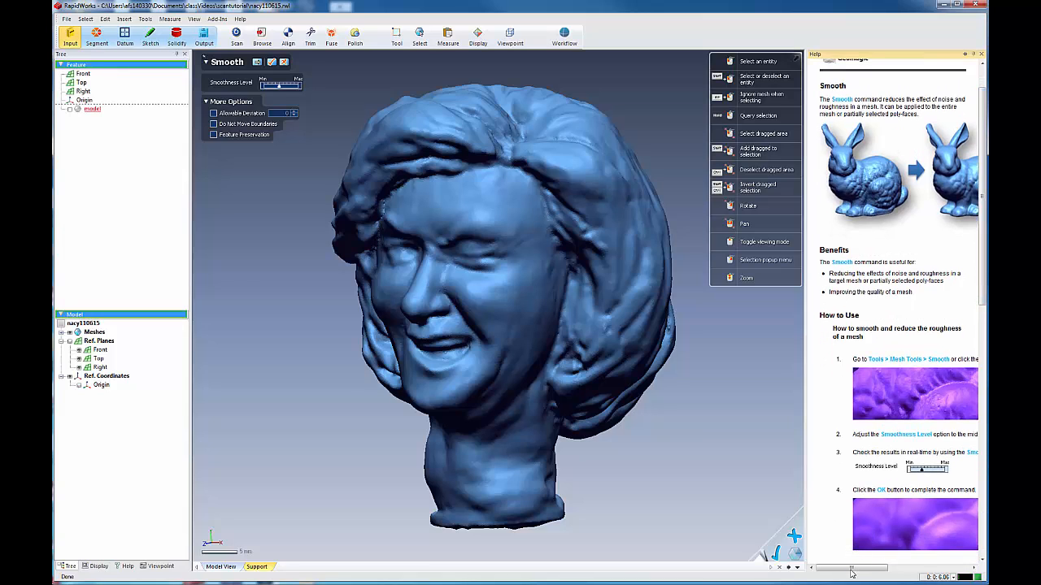
{"action": "left_click_drag", "start_coordinate": [851, 572], "coordinate": [864, 571]}
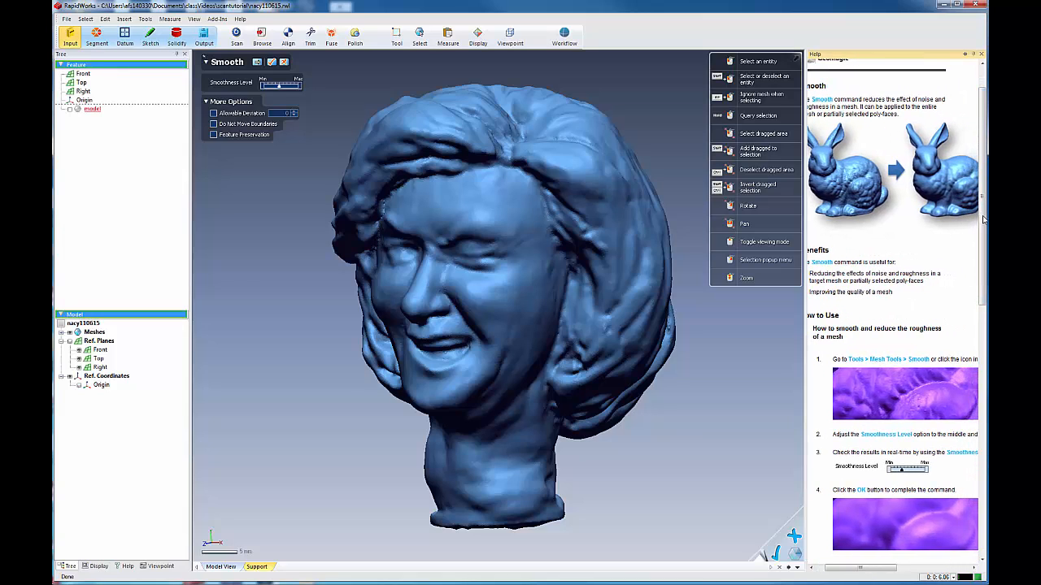
{"action": "left_click_drag", "start_coordinate": [983, 220], "coordinate": [853, 65]}
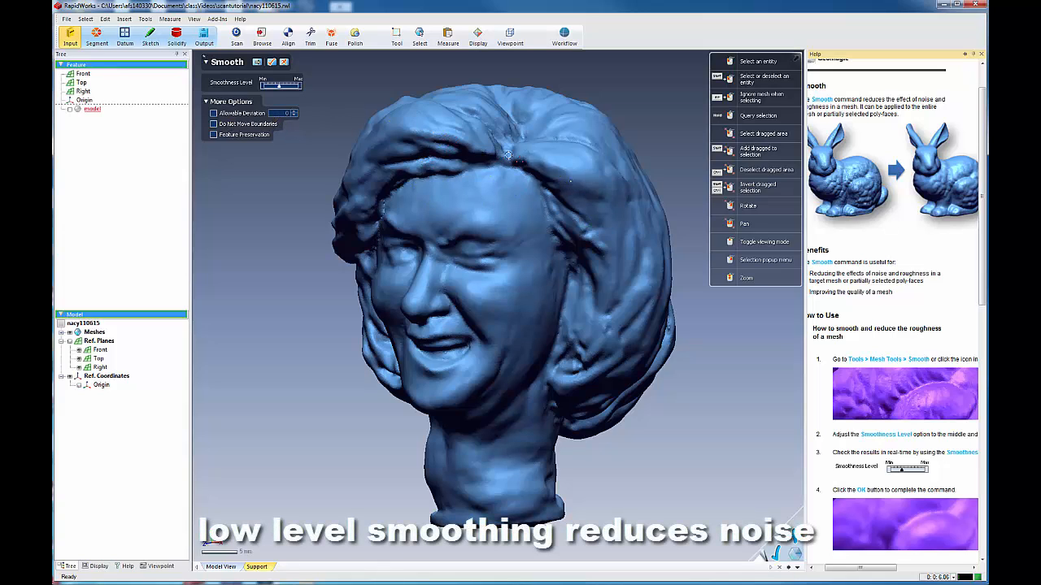
Lower the smoothness level to about a third of its range and apply the smoothing to the whole head mesh
{"action": "left_click", "coordinate": [280, 86]}
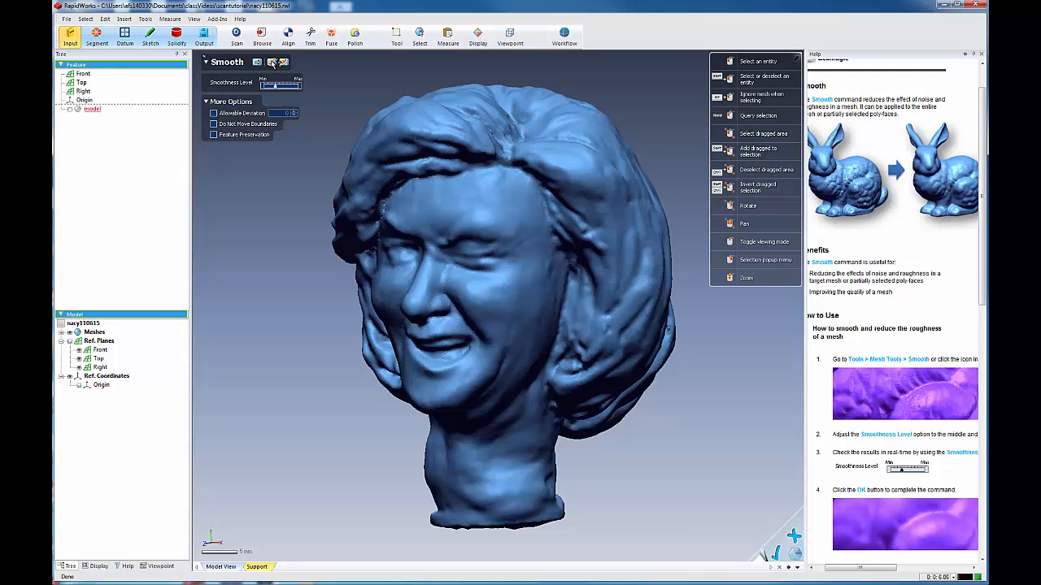
{"action": "left_click", "coordinate": [273, 62]}
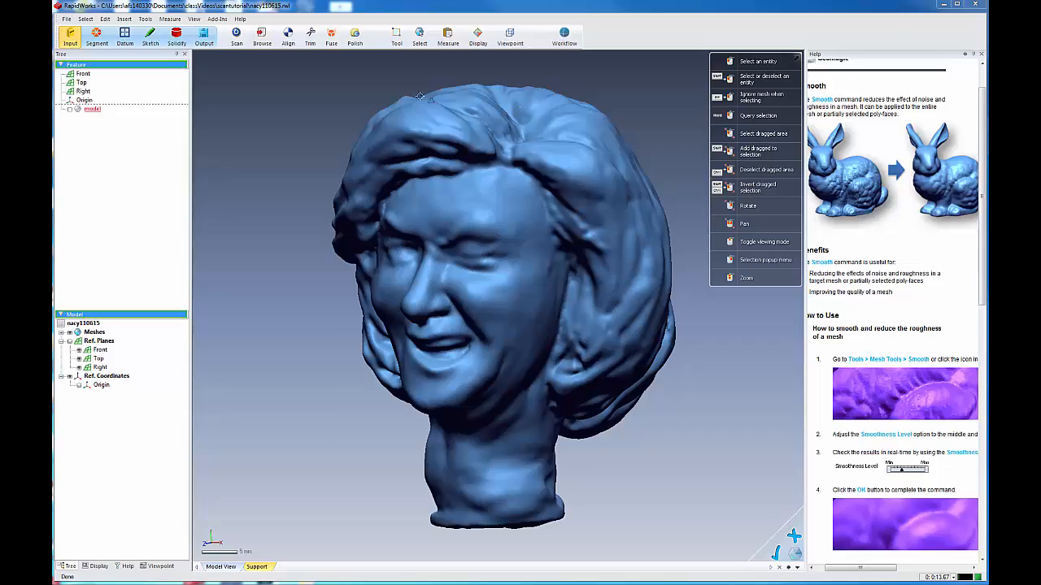
{"action": "right_click_drag", "start_coordinate": [499, 284], "coordinate": [601, 254]}
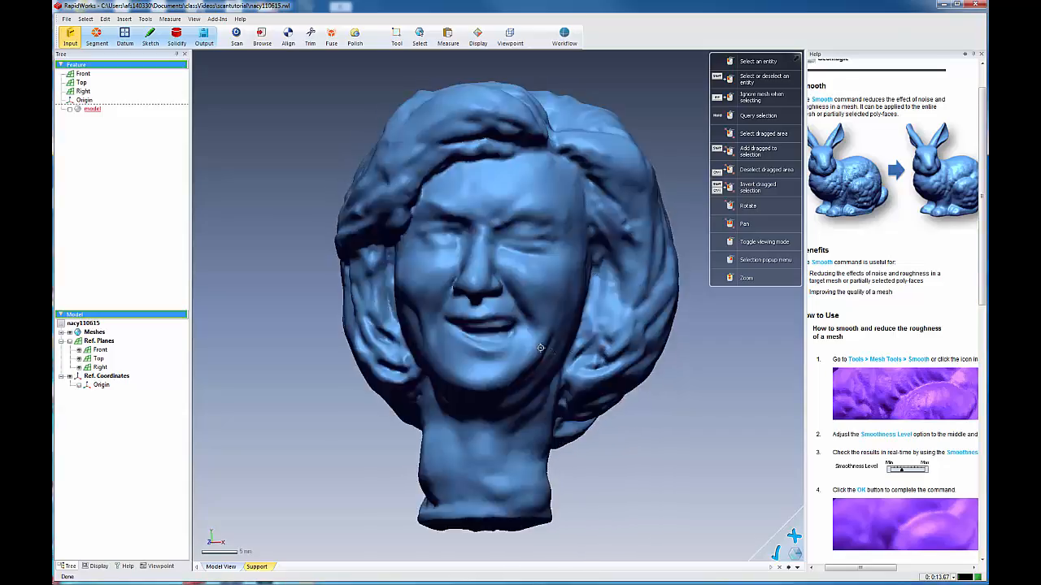
{"action": "right_click_drag", "start_coordinate": [541, 348], "coordinate": [654, 370]}
{"action": "right_click_drag", "start_coordinate": [592, 239], "coordinate": [607, 233]}
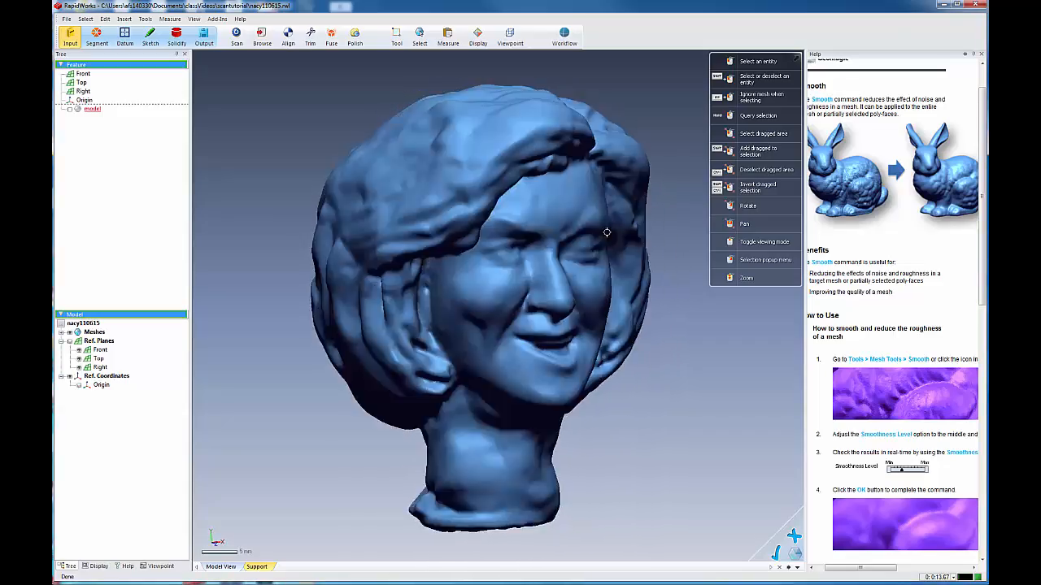
{"action": "mouse_move", "coordinate": [568, 306]}
{"action": "right_mouse_down"}
{"action": "mouse_move", "coordinate": [481, 328]}
{"action": "mouse_move", "coordinate": [527, 339]}
{"action": "mouse_move", "coordinate": [472, 338]}
{"action": "right_mouse_up"}
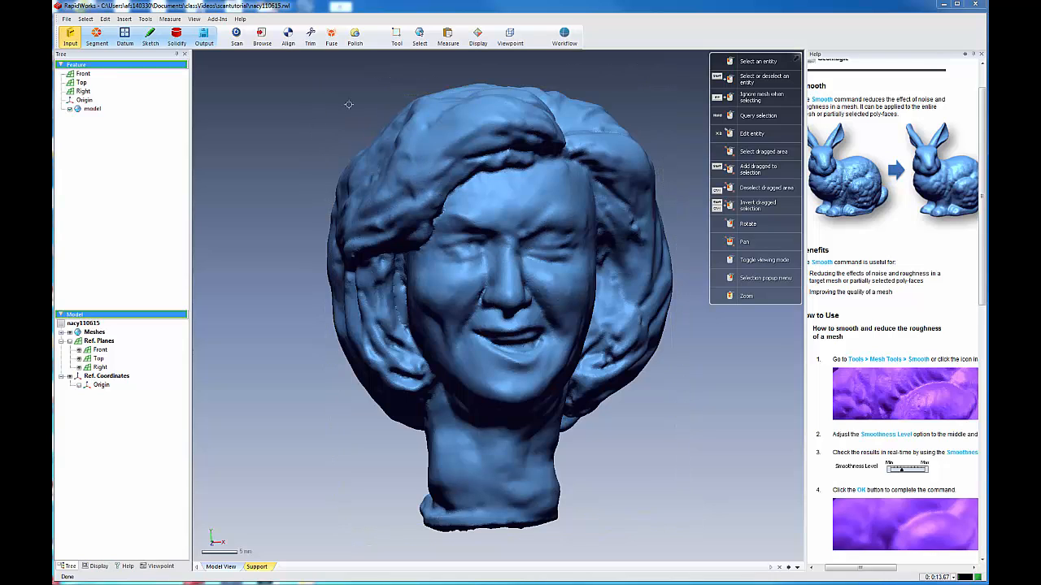
Run Smooth All on the head mesh again with the smoothness level at maximum and preview the smoothing
{"action": "left_click", "coordinate": [352, 39]}
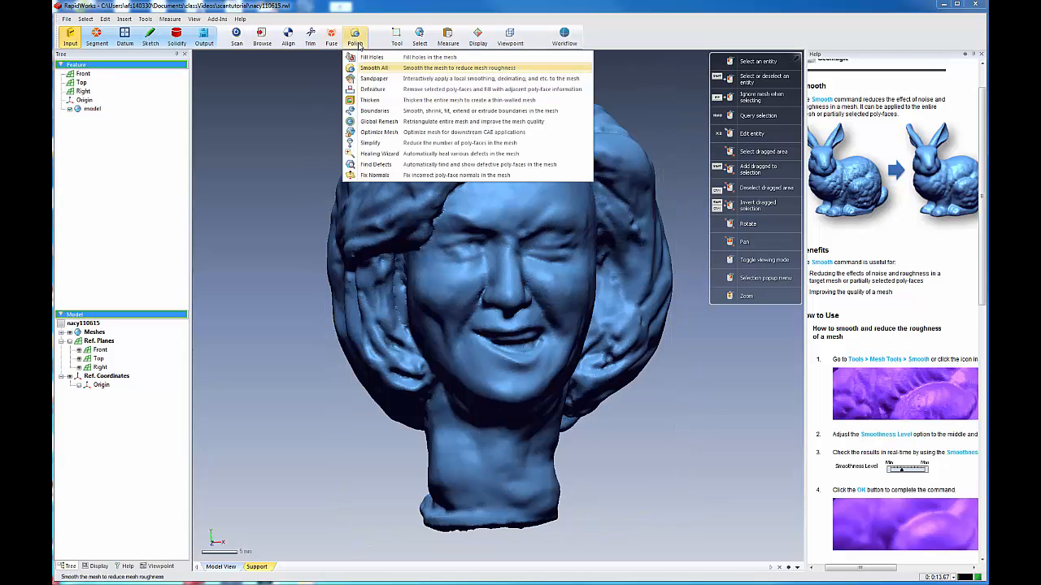
{"action": "left_click", "coordinate": [375, 74]}
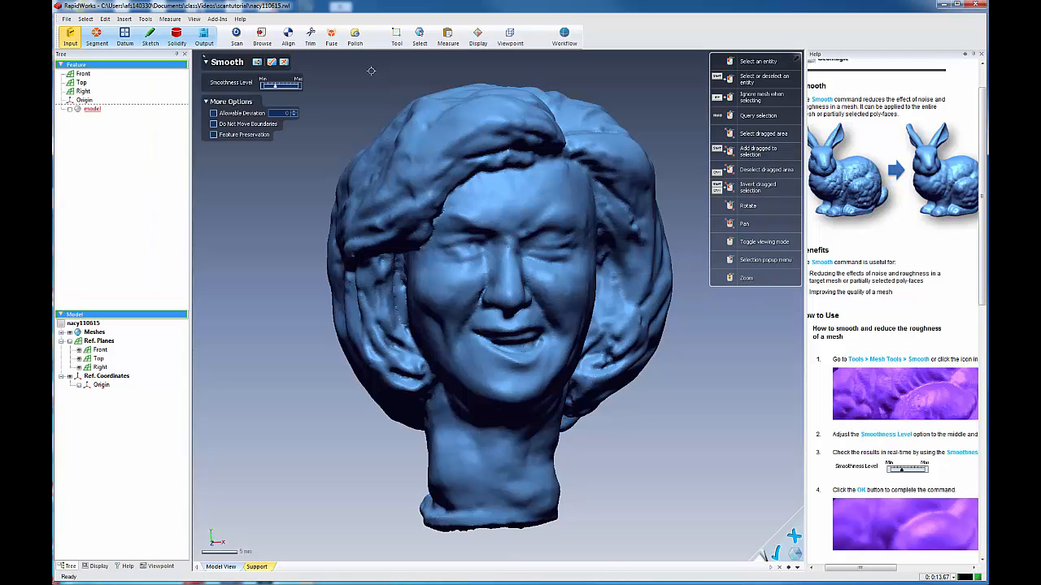
{"action": "left_click_drag", "start_coordinate": [275, 87], "coordinate": [311, 97]}
{"action": "left_click", "coordinate": [258, 64]}
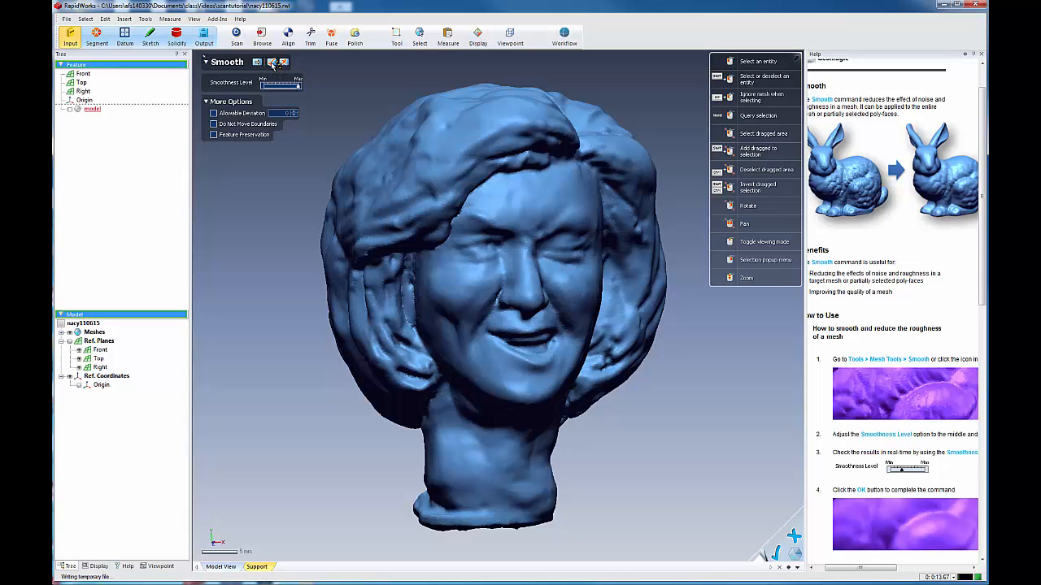
{"action": "left_click", "coordinate": [274, 67]}
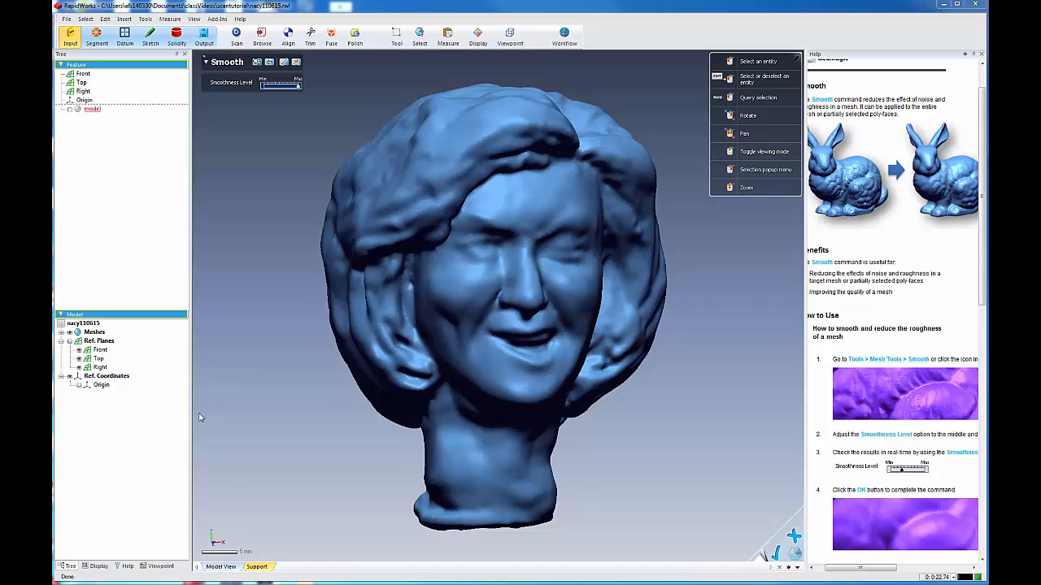
Examine the face, hair and neck of the heavily smoothed head from several angles for loss of detail
{"action": "mouse_move", "coordinate": [545, 324]}
{"action": "right_mouse_down"}
{"action": "mouse_move", "coordinate": [585, 291]}
{"action": "mouse_move", "coordinate": [624, 229]}
{"action": "mouse_move", "coordinate": [546, 268]}
{"action": "mouse_move", "coordinate": [585, 245]}
{"action": "mouse_move", "coordinate": [596, 260]}
{"action": "mouse_move", "coordinate": [534, 267]}
{"action": "mouse_move", "coordinate": [561, 283]}
{"action": "right_mouse_up"}
{"action": "mouse_move", "coordinate": [531, 347]}
{"action": "right_mouse_down"}
{"action": "mouse_move", "coordinate": [569, 317]}
{"action": "mouse_move", "coordinate": [610, 319]}
{"action": "right_mouse_up"}
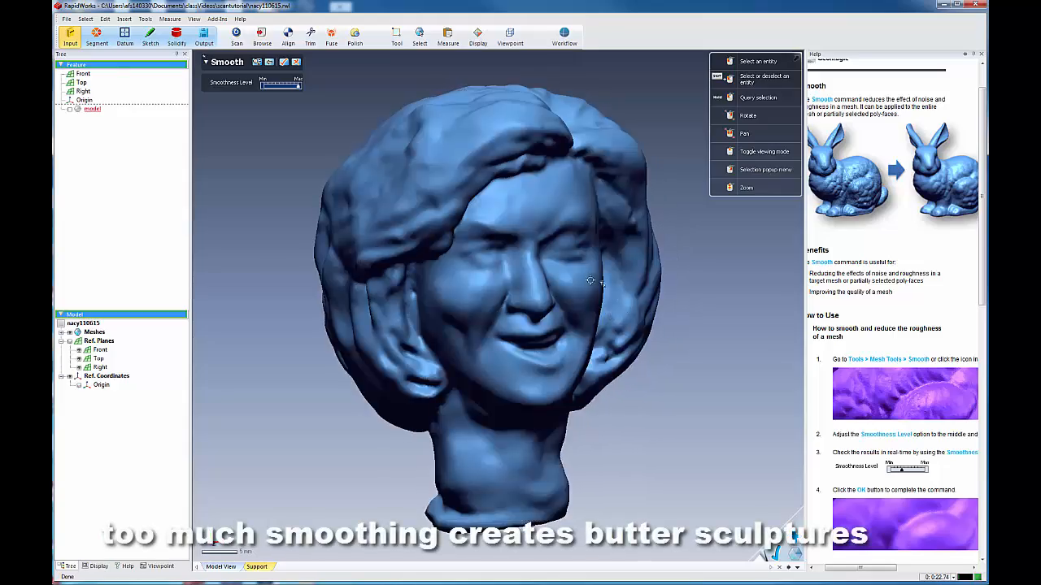
{"action": "right_click_drag", "start_coordinate": [591, 280], "coordinate": [621, 284]}
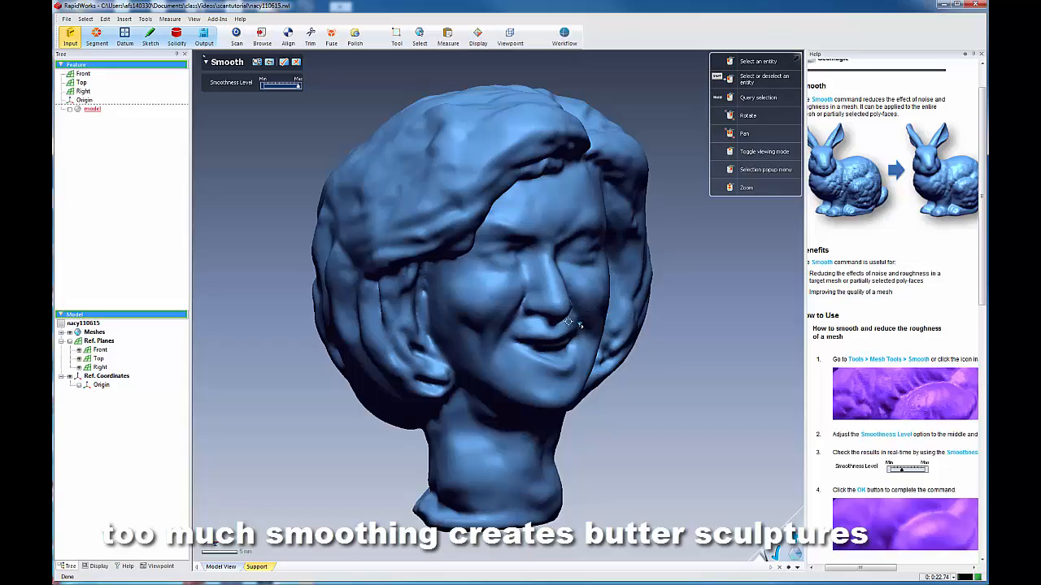
{"action": "right_click_drag", "start_coordinate": [569, 323], "coordinate": [466, 291]}
{"action": "mouse_move", "coordinate": [619, 240]}
{"action": "right_mouse_down"}
{"action": "mouse_move", "coordinate": [600, 238]}
{"action": "mouse_move", "coordinate": [612, 230]}
{"action": "mouse_move", "coordinate": [608, 264]}
{"action": "right_mouse_up"}
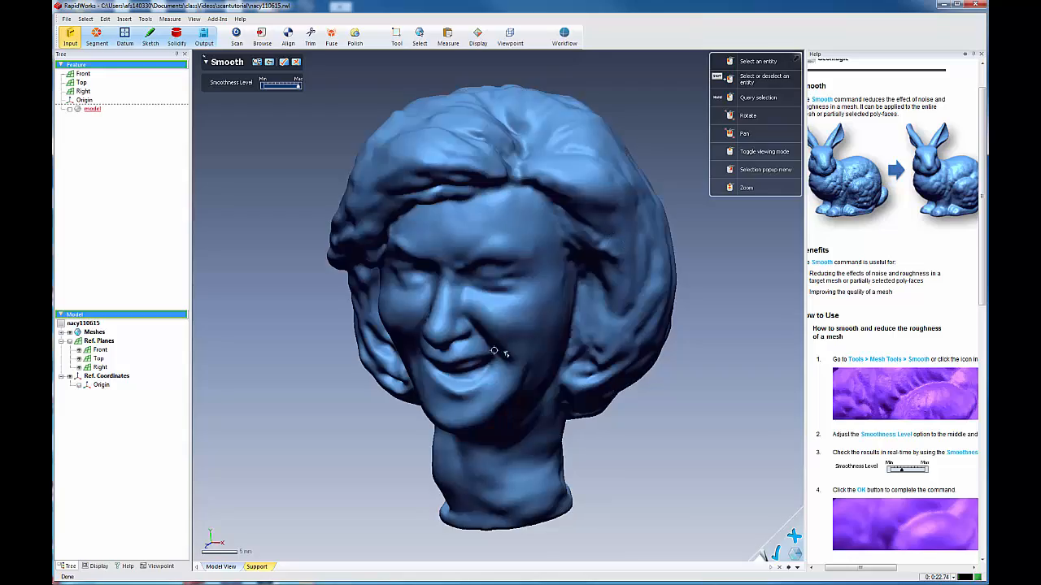
{"action": "mouse_move", "coordinate": [443, 363]}
{"action": "right_mouse_down"}
{"action": "mouse_move", "coordinate": [442, 343]}
{"action": "mouse_move", "coordinate": [463, 372]}
{"action": "mouse_move", "coordinate": [464, 323]}
{"action": "right_mouse_up"}
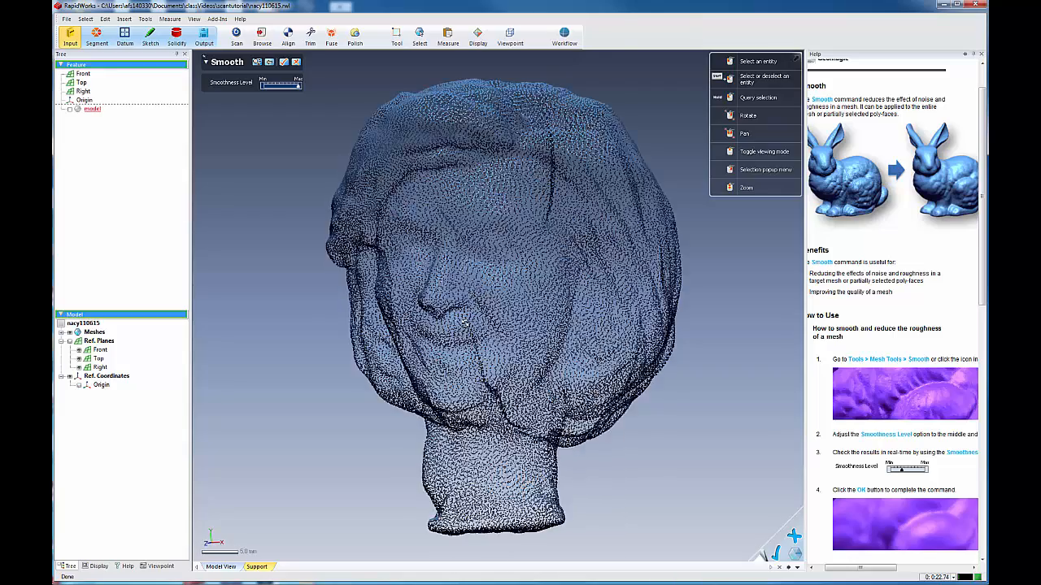
{"action": "scroll", "coordinate": [465, 323], "scroll_direction": "up", "scroll_amount": 1}
{"action": "scroll", "coordinate": [464, 323], "scroll_direction": "down", "scroll_amount": 1}
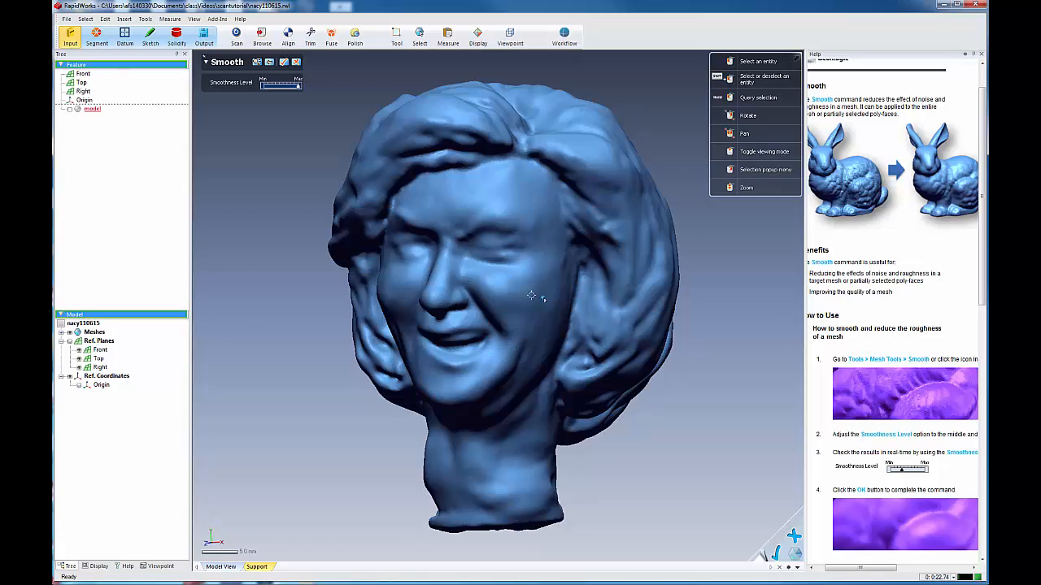
{"action": "mouse_move", "coordinate": [506, 214]}
{"action": "right_mouse_down"}
{"action": "mouse_move", "coordinate": [541, 287]}
{"action": "mouse_move", "coordinate": [605, 298]}
{"action": "right_mouse_up"}
{"action": "mouse_move", "coordinate": [541, 307]}
{"action": "right_mouse_down"}
{"action": "mouse_move", "coordinate": [626, 311]}
{"action": "mouse_move", "coordinate": [587, 292]}
{"action": "right_mouse_up"}
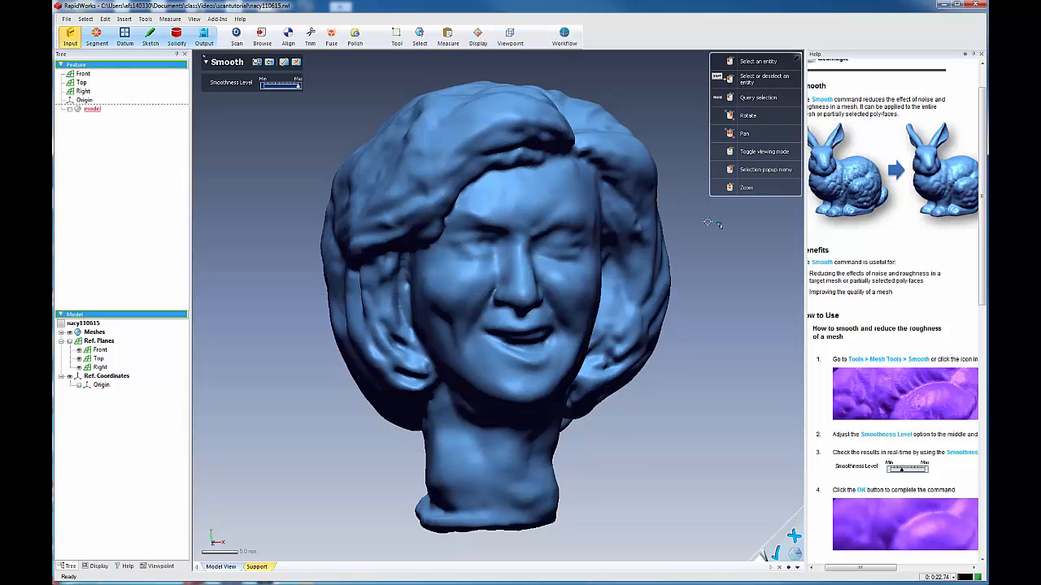